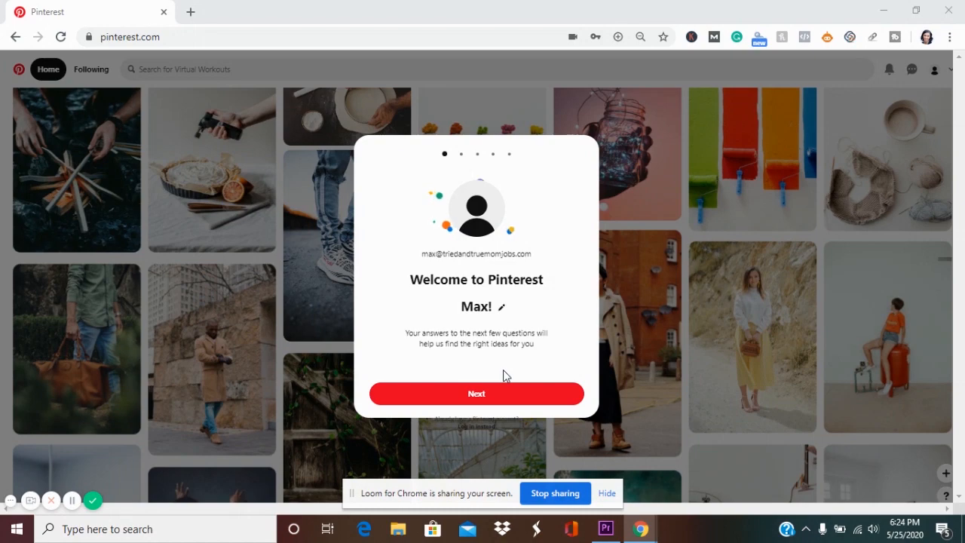
# - Begin the welcome questions, answer the gender question, and accept English (US) and United States as language and country
pyautogui.click(467, 393)
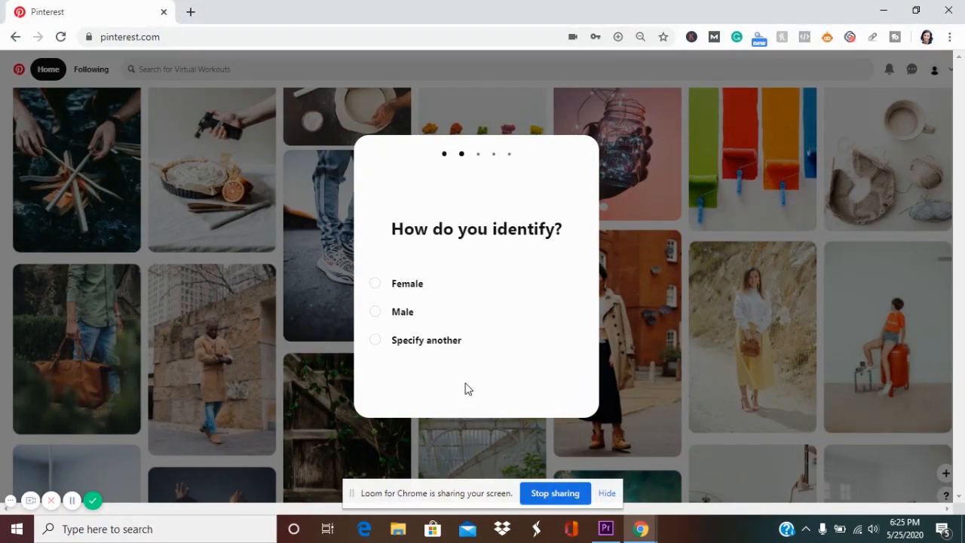
pyautogui.click(445, 297)
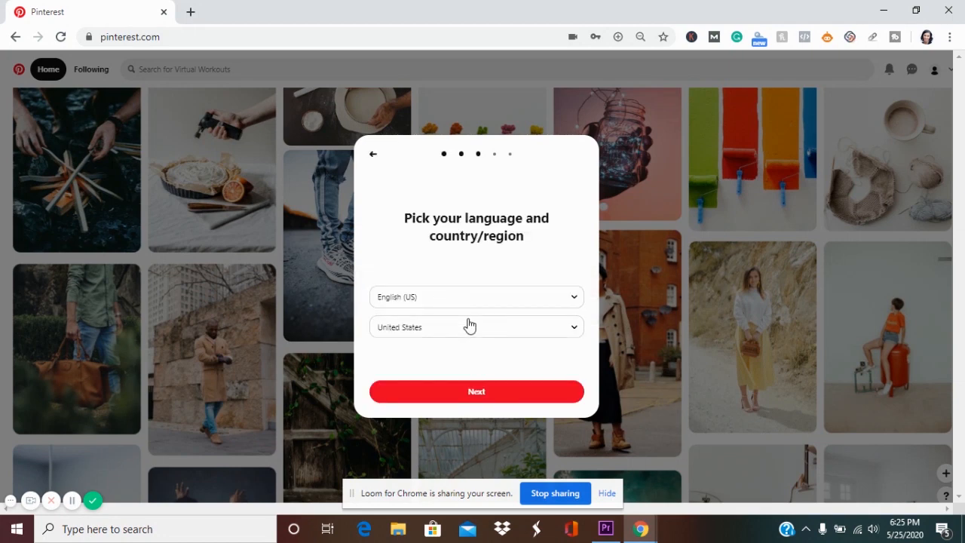
pyautogui.click(475, 393)
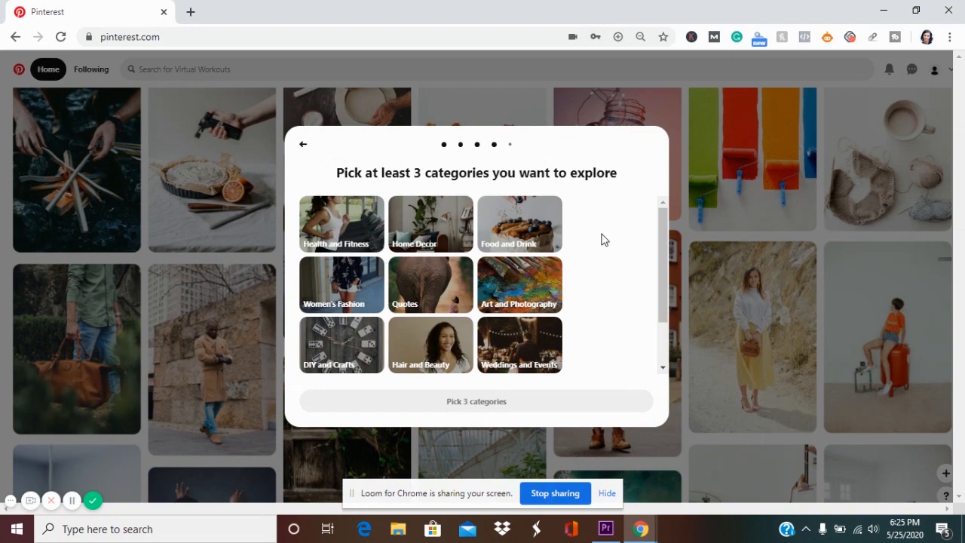
# - Choose the Health and Fitness, Women's Fashion, and DIY and Crafts categories and continue to the topic selection
pyautogui.scroll(-2, 599, 241)
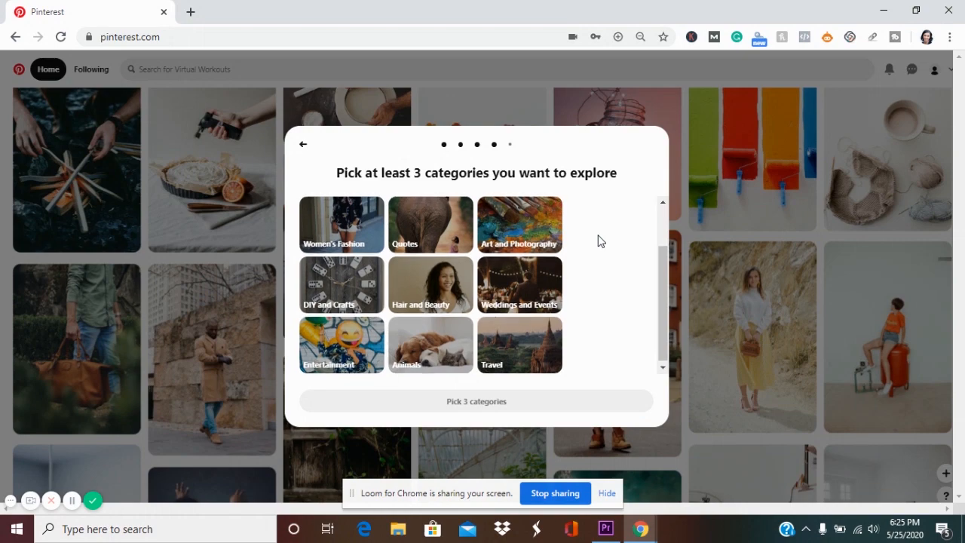
pyautogui.scroll(1, 599, 240)
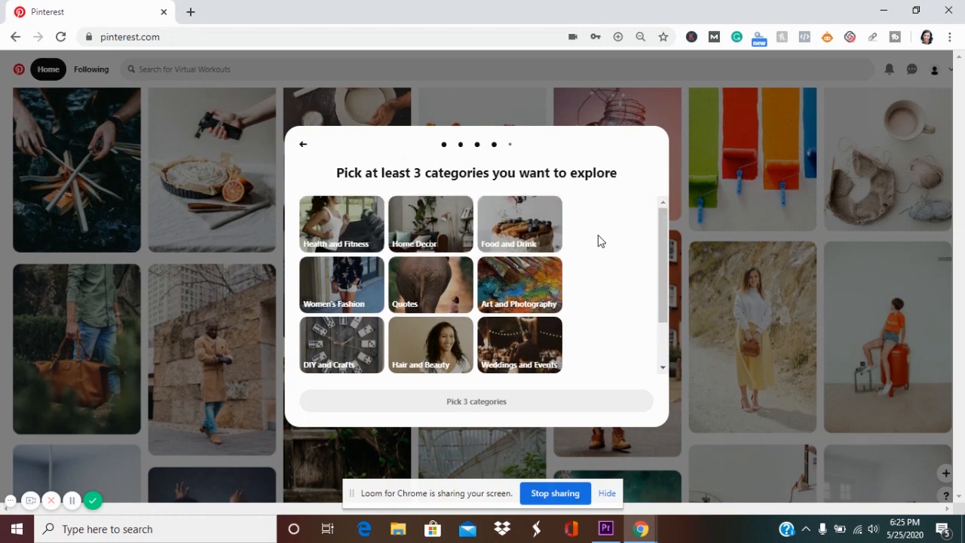
pyautogui.click(329, 243)
pyautogui.click(329, 293)
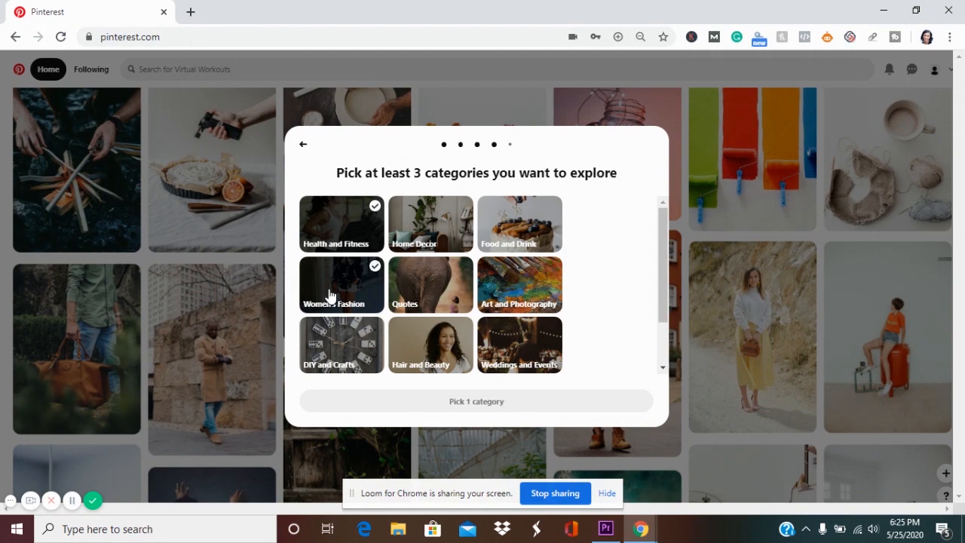
pyautogui.click(333, 344)
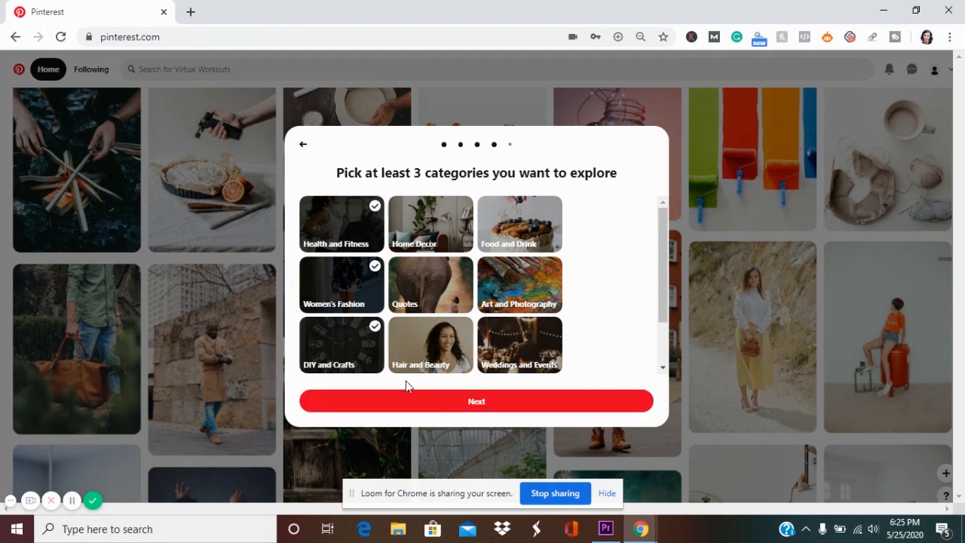
pyautogui.click(478, 413)
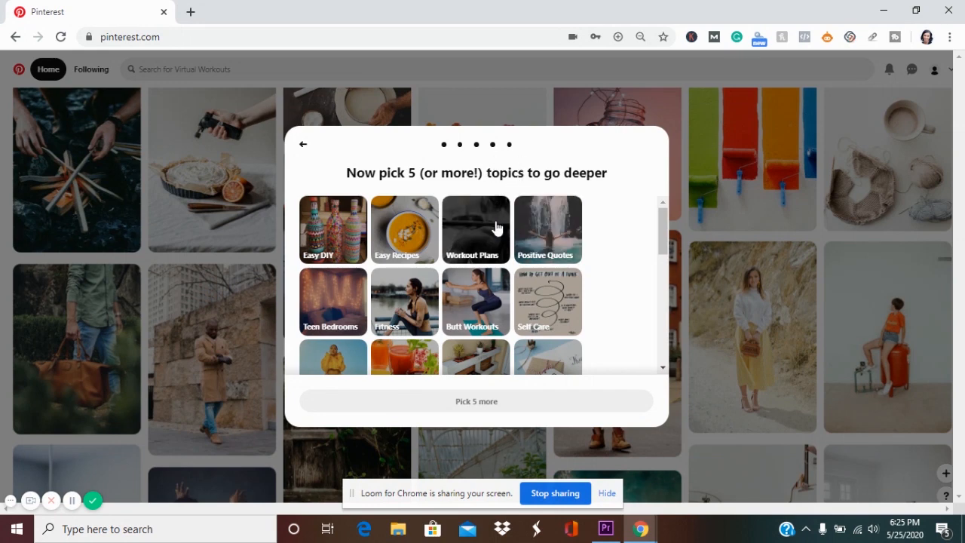
# - Choose the topics DIY Gifts, Gift Ideas, Bullet Journal, Sleep Hacks and the denim outfit tile below it, and finish the onboarding
pyautogui.scroll(-4, 414, 260)
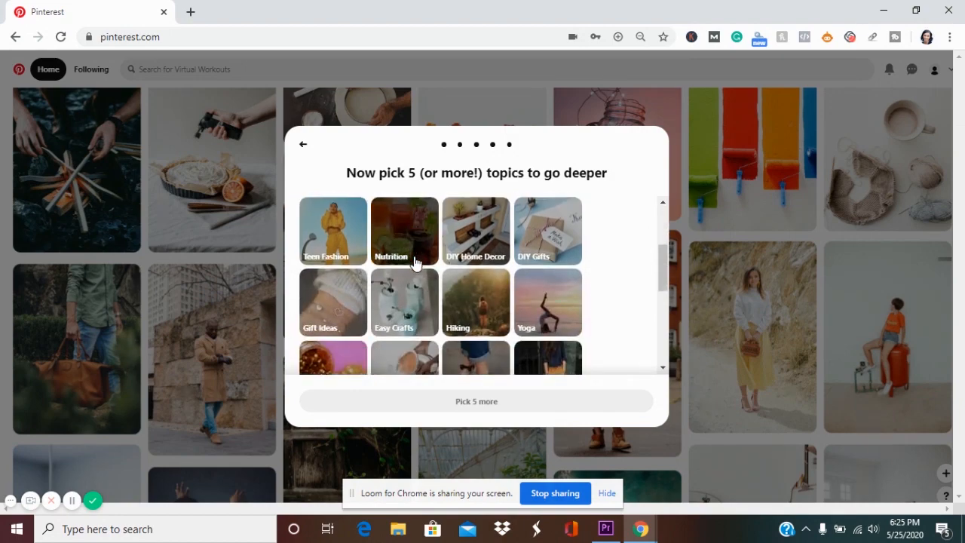
pyautogui.click(538, 236)
pyautogui.click(336, 307)
pyautogui.scroll(-2, 335, 307)
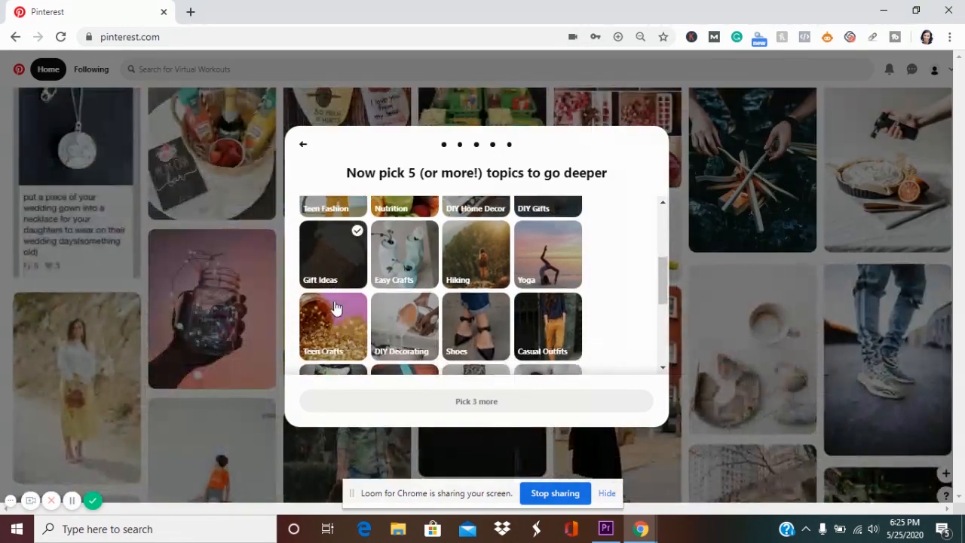
pyautogui.scroll(-1, 335, 308)
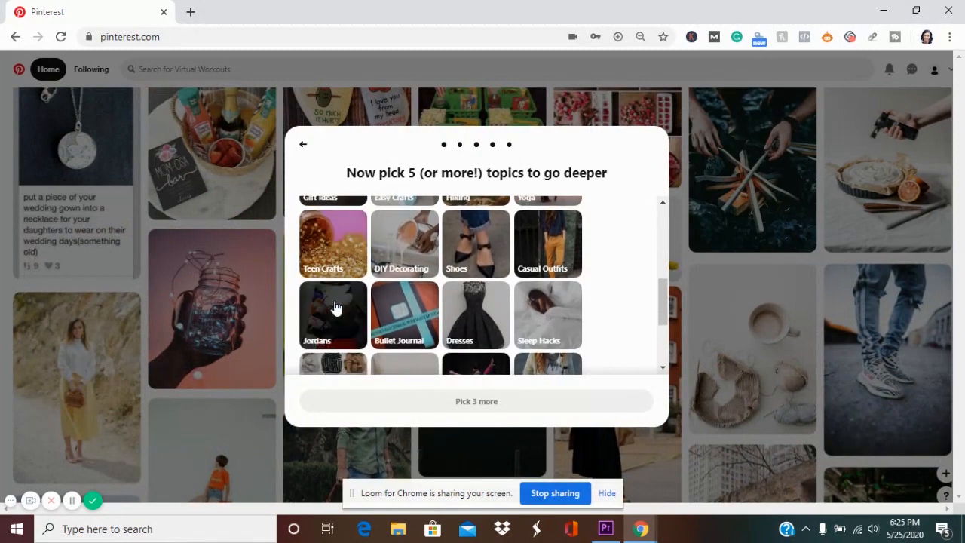
pyautogui.scroll(-1, 336, 308)
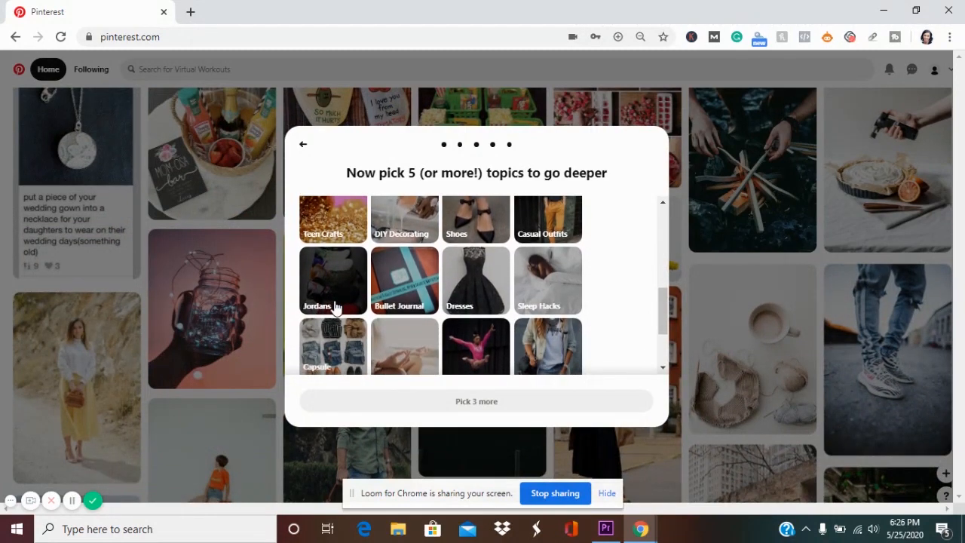
pyautogui.click(385, 299)
pyautogui.click(548, 347)
pyautogui.click(547, 279)
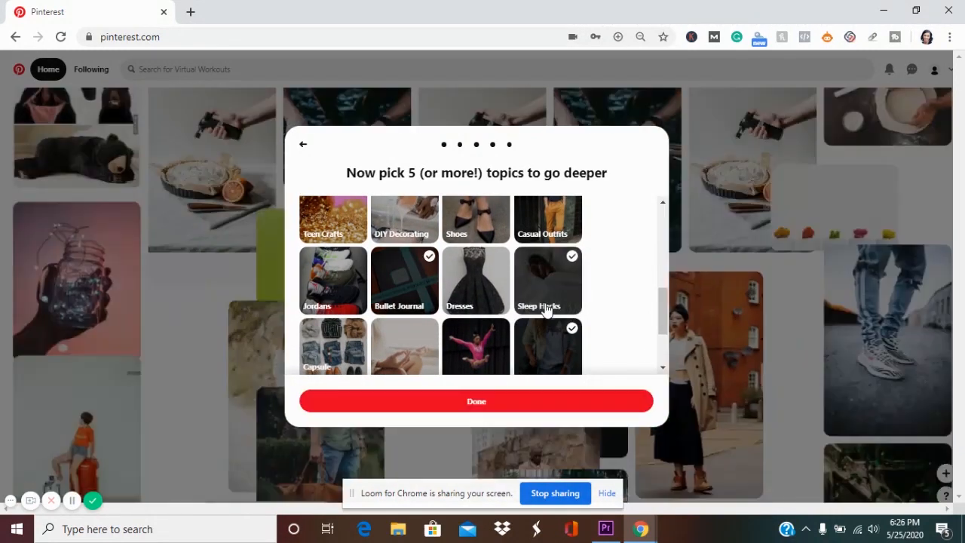
pyautogui.click(477, 403)
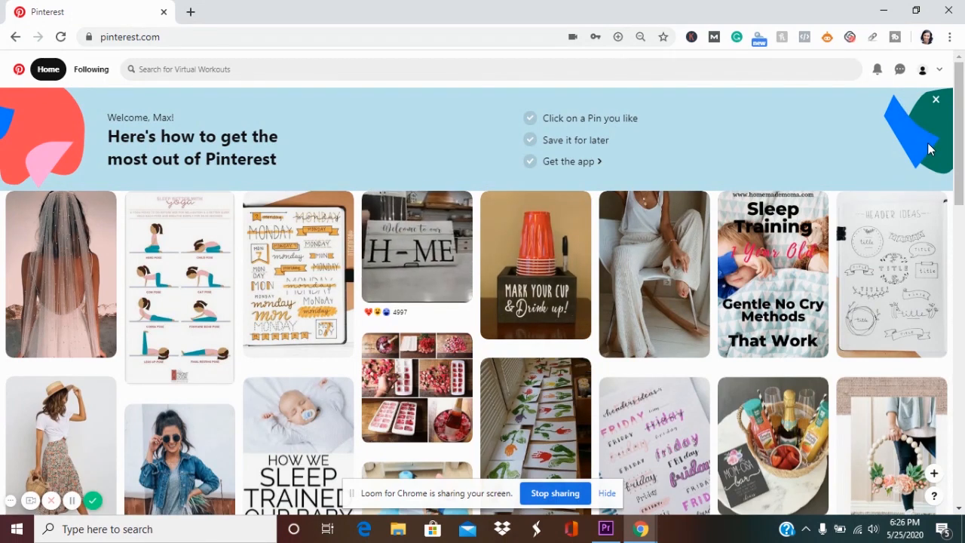
# - Add a free business account to the current account and start its setup
pyautogui.click(940, 70)
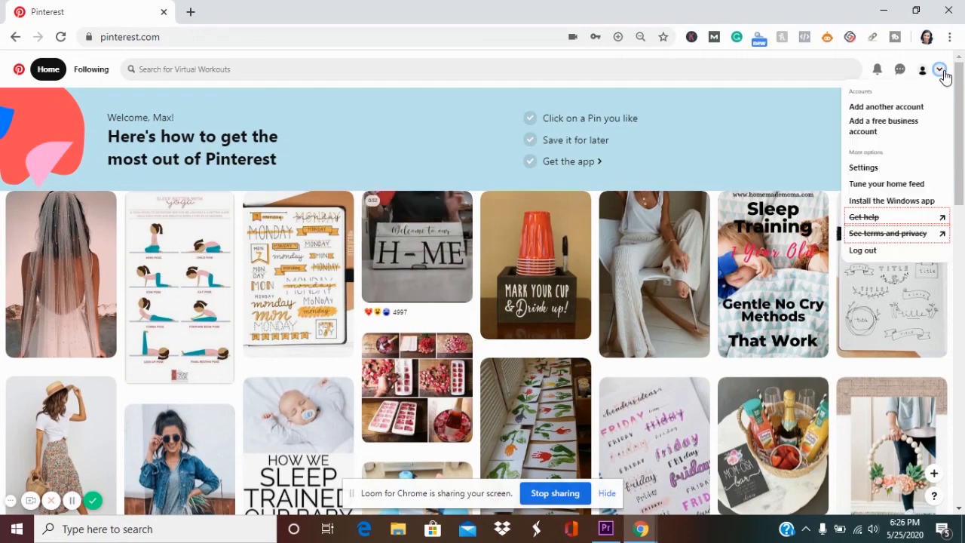
pyautogui.click(907, 131)
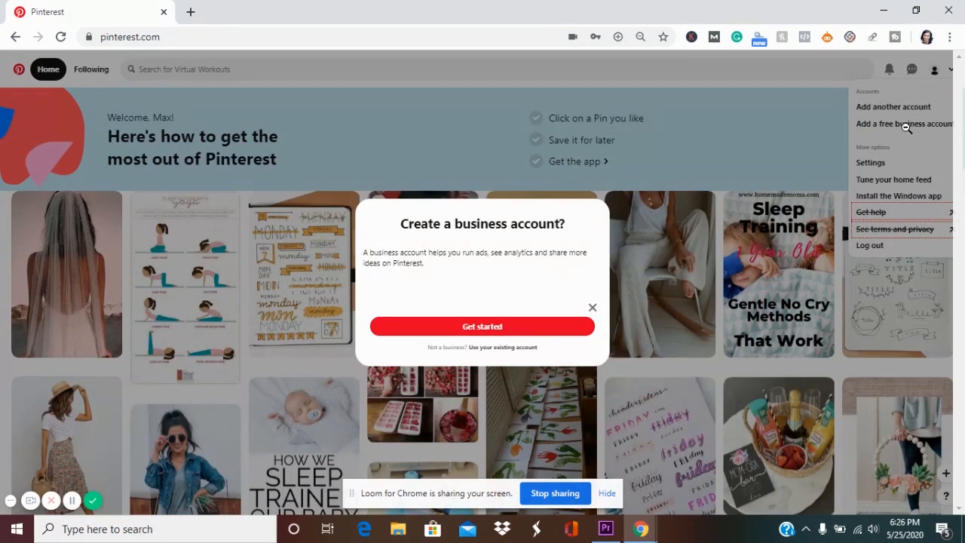
pyautogui.click(522, 326)
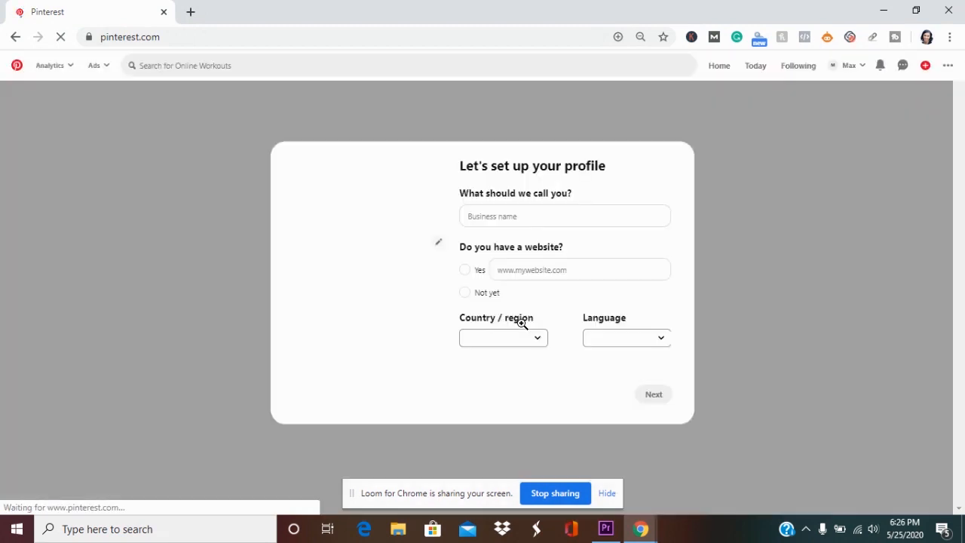
# - Set the business name to T&T, indicate that there is no website yet, and continue
pyautogui.click(538, 218)
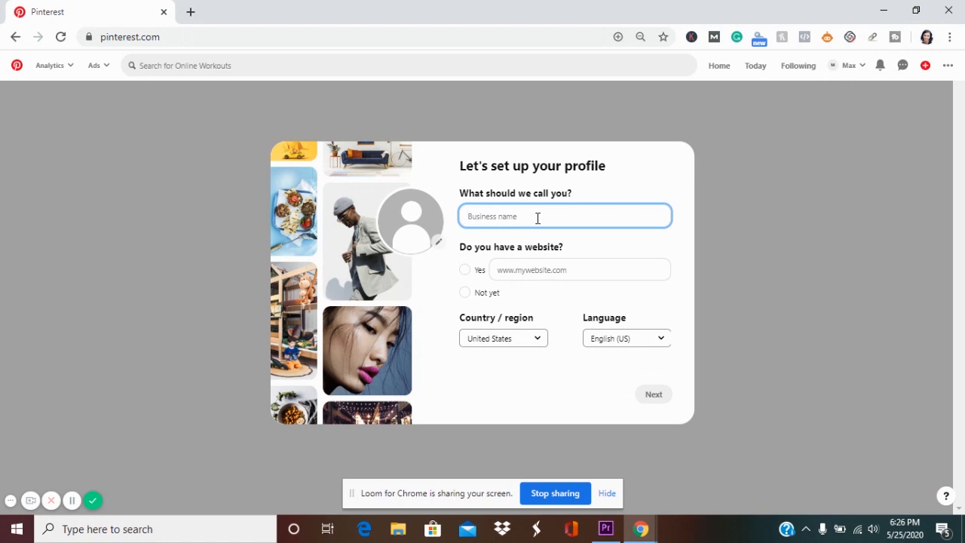
pyautogui.write('T&T')
pyautogui.click(466, 293)
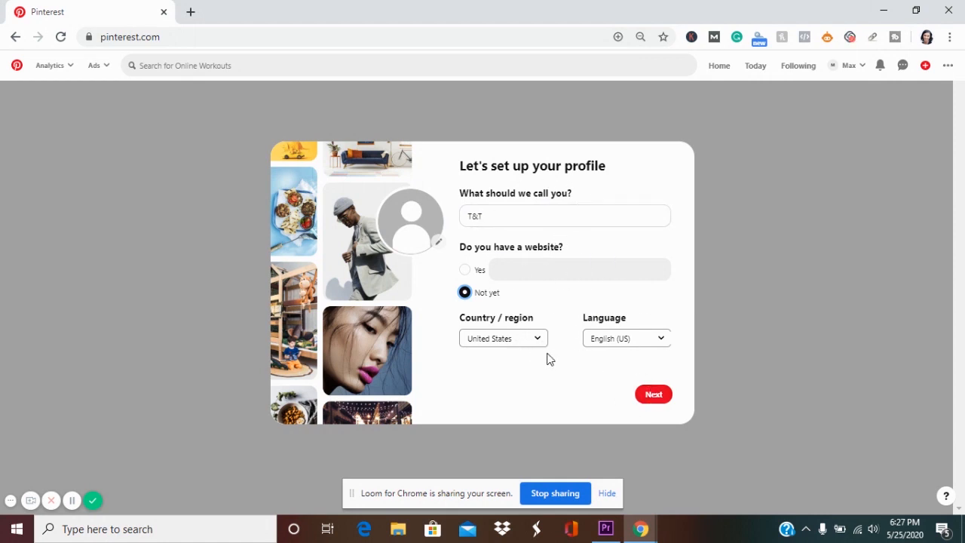
pyautogui.click(653, 395)
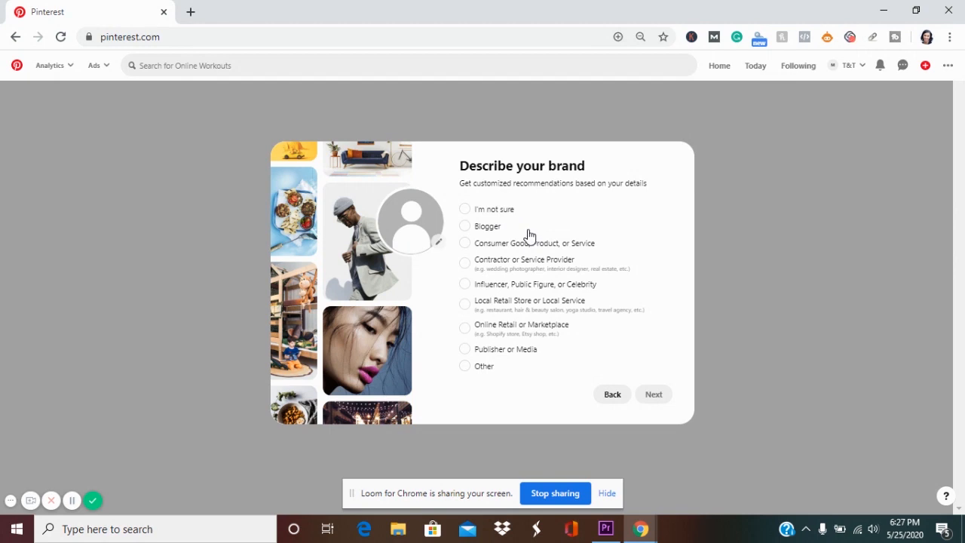
# - Describe the brand as Blogger and state that no advertising is planned, continuing past both questions
pyautogui.click(465, 227)
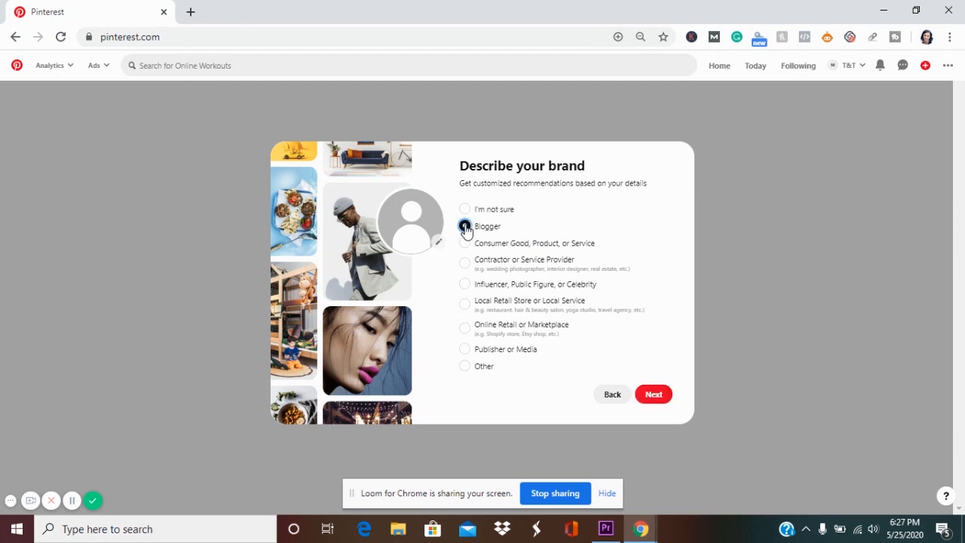
pyautogui.click(654, 396)
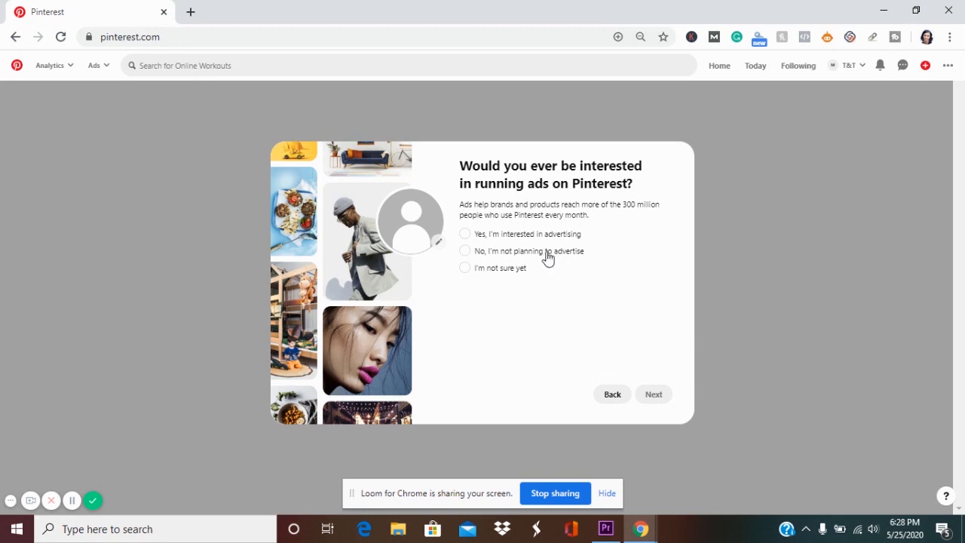
pyautogui.click(513, 258)
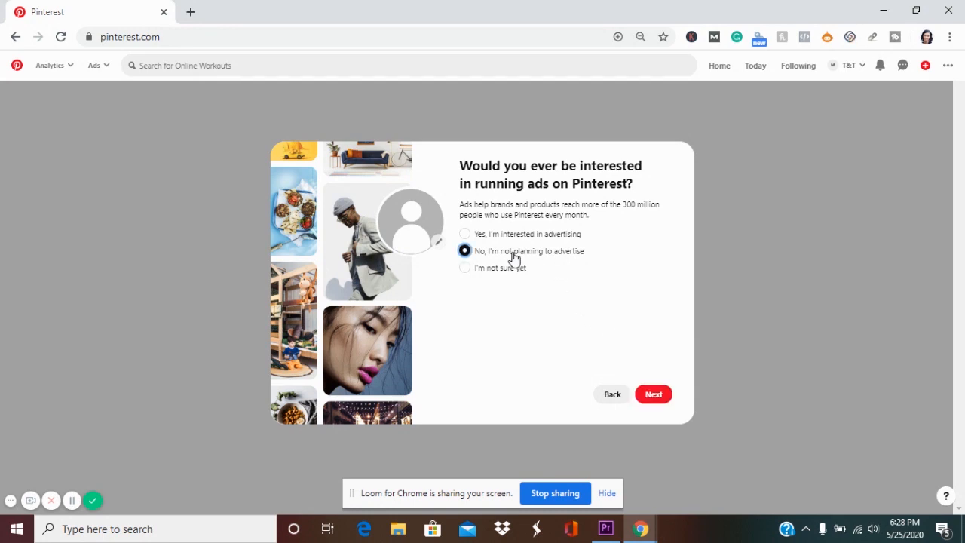
pyautogui.click(654, 395)
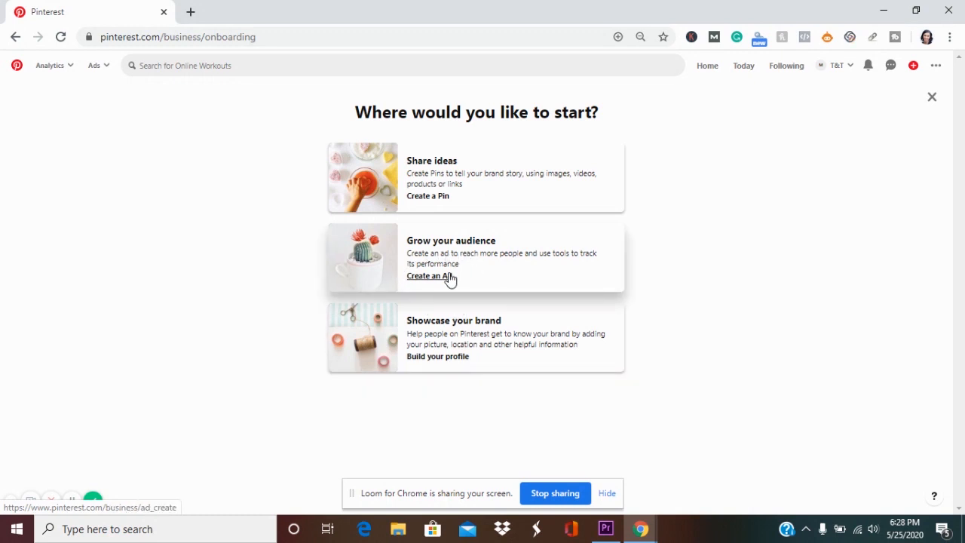
# - Open the business profile for editing through the build-your-profile option and replace the username with T&T
pyautogui.click(463, 361)
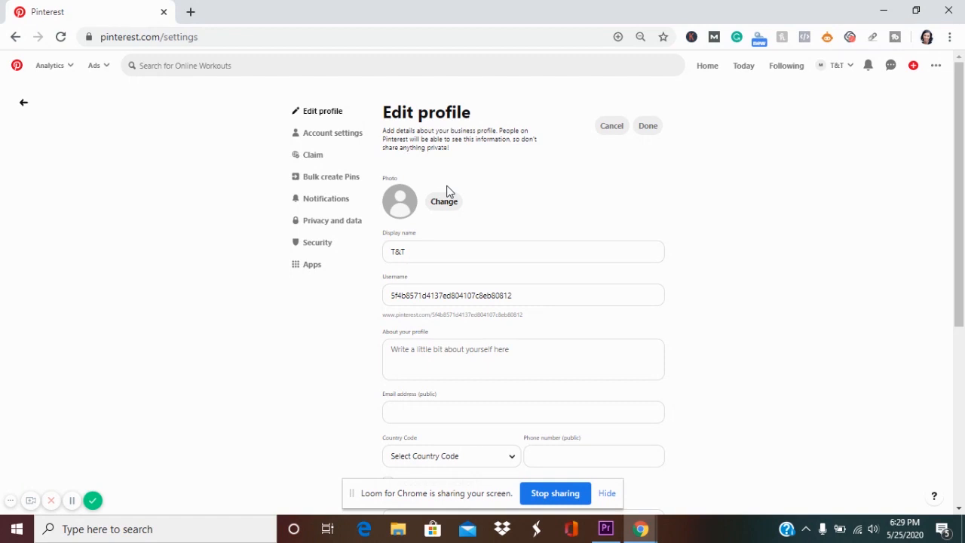
pyautogui.scroll(-1, 447, 191)
pyautogui.scroll(-1, 447, 191)
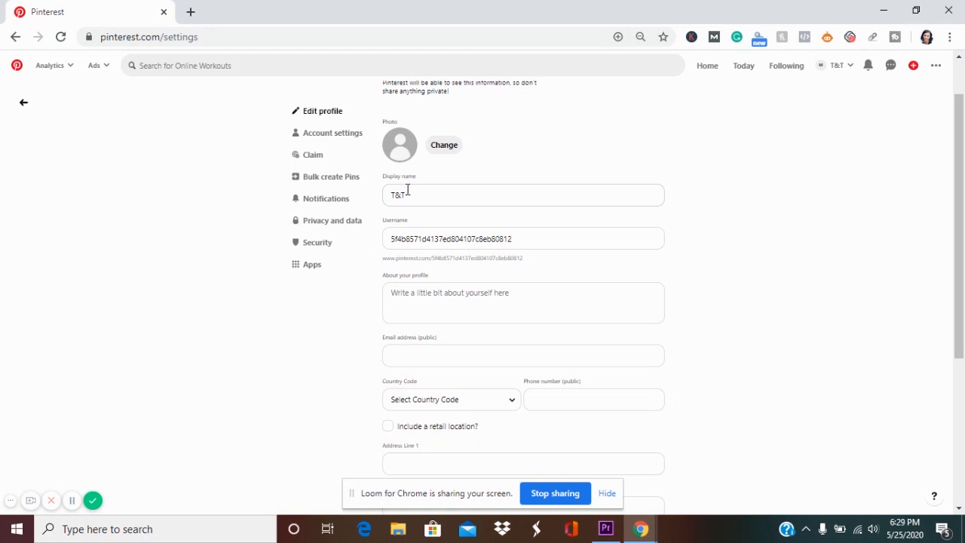
pyautogui.scroll(-1, 422, 215)
pyautogui.scroll(-1, 423, 216)
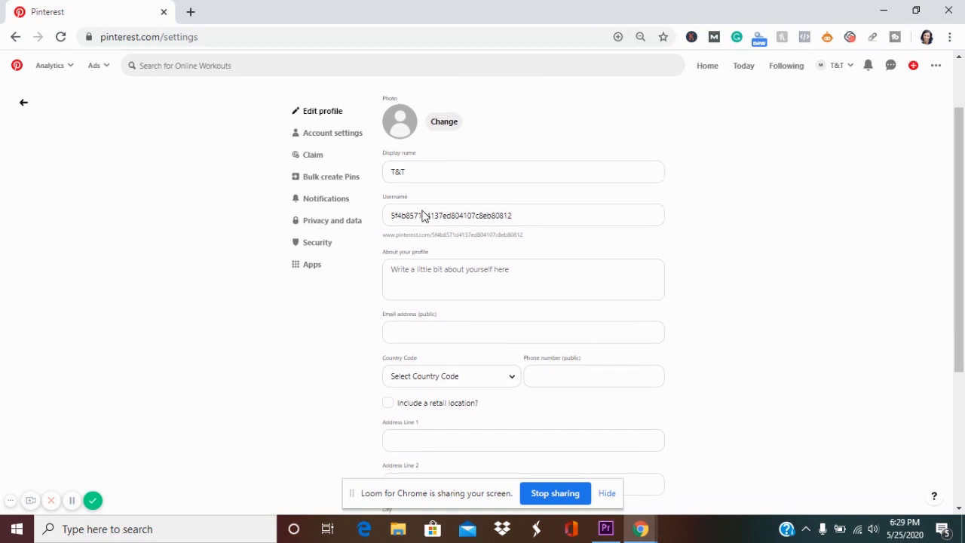
pyautogui.scroll(-4, 423, 213)
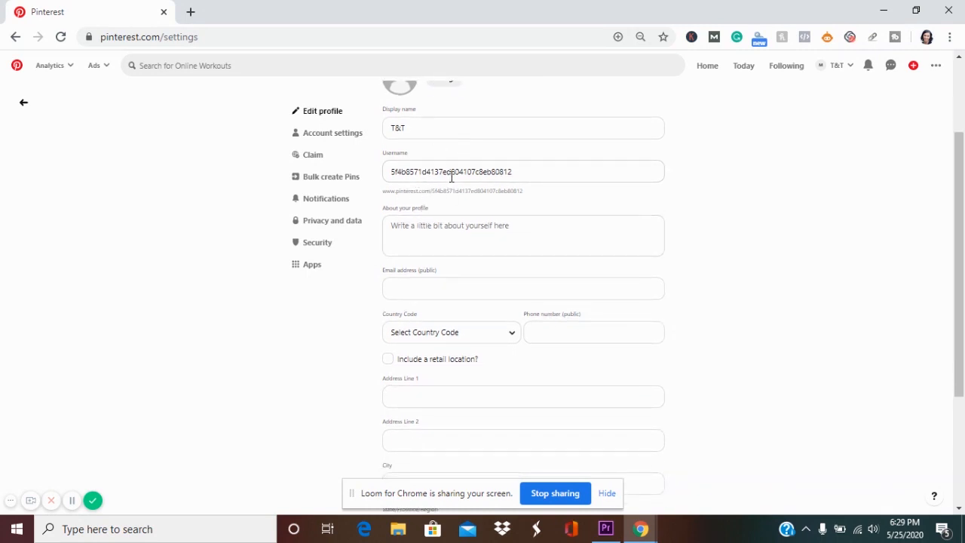
pyautogui.scroll(-2, 447, 187)
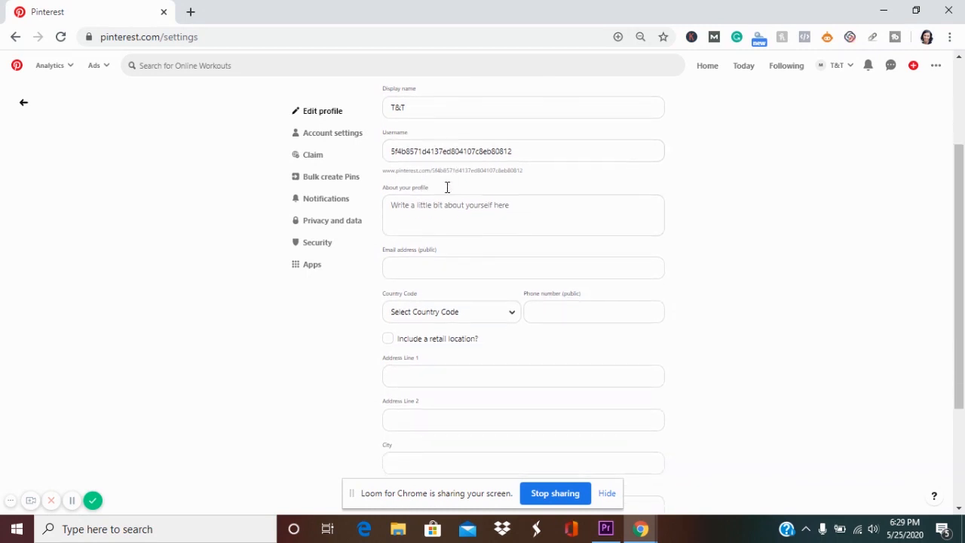
pyautogui.doubleClick(469, 145)
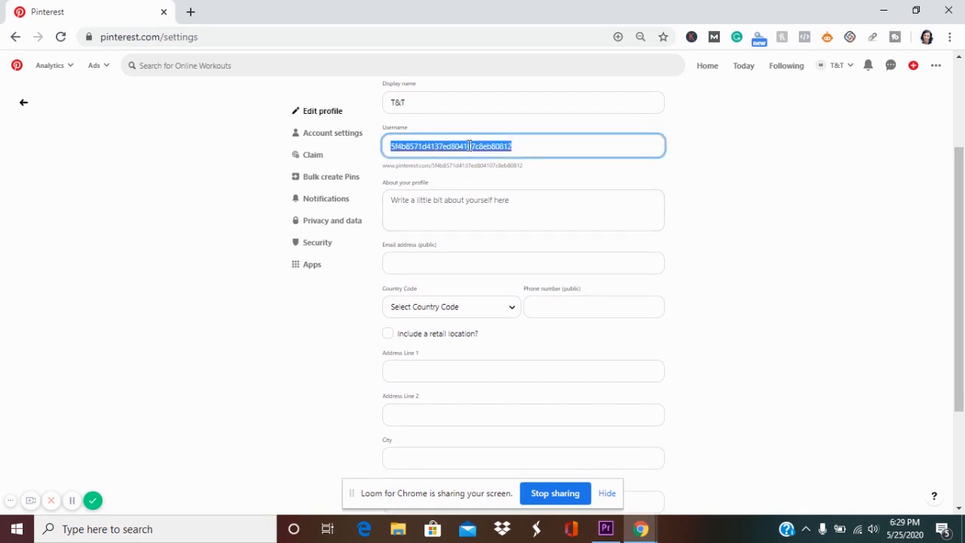
pyautogui.write('T')
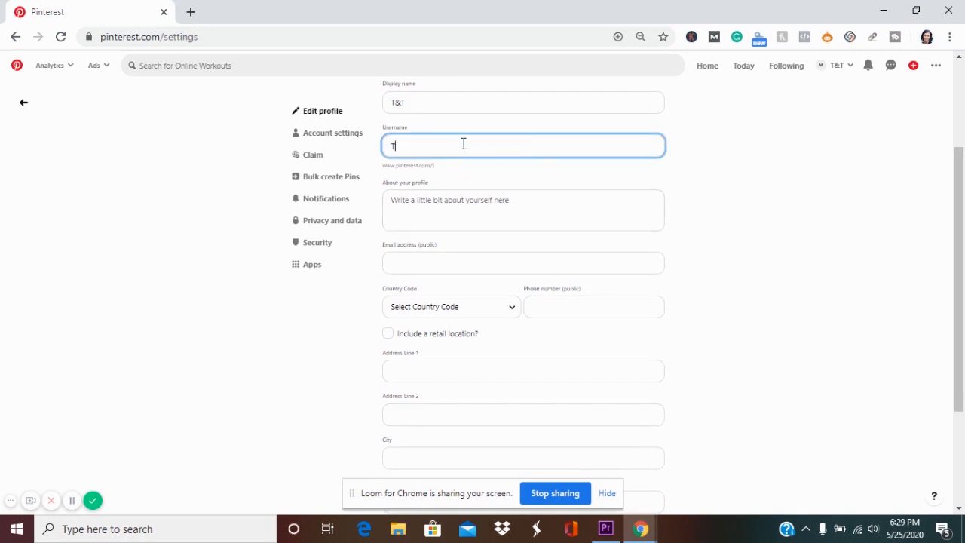
pyautogui.write('&T')
# - Examine the profile description field and the contact, address and featured boards fields below it
pyautogui.scroll(-1, 418, 146)
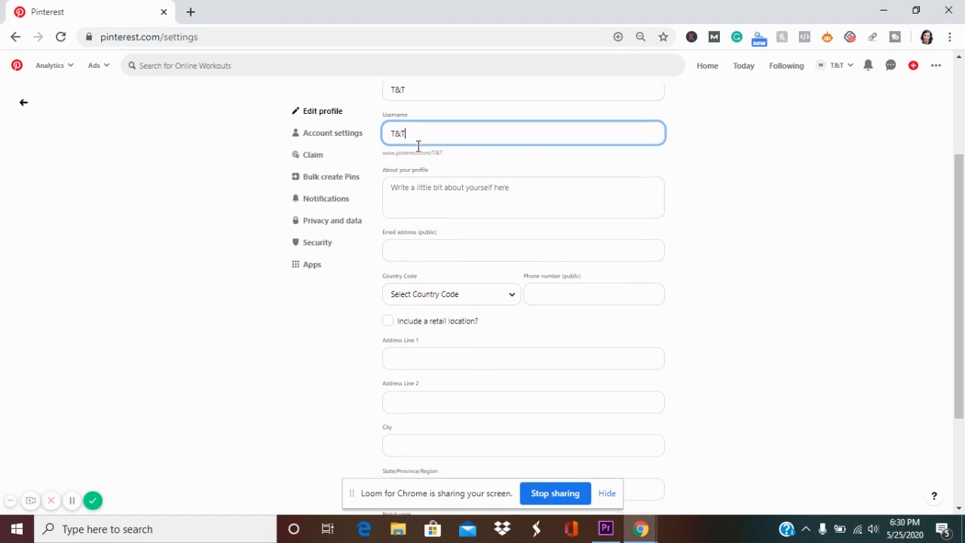
pyautogui.click(436, 191)
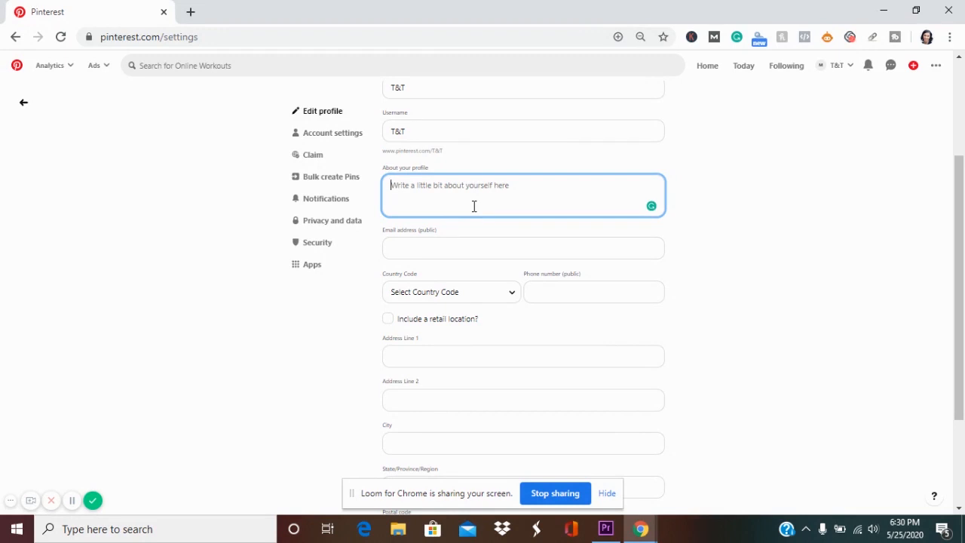
pyautogui.scroll(-2, 474, 205)
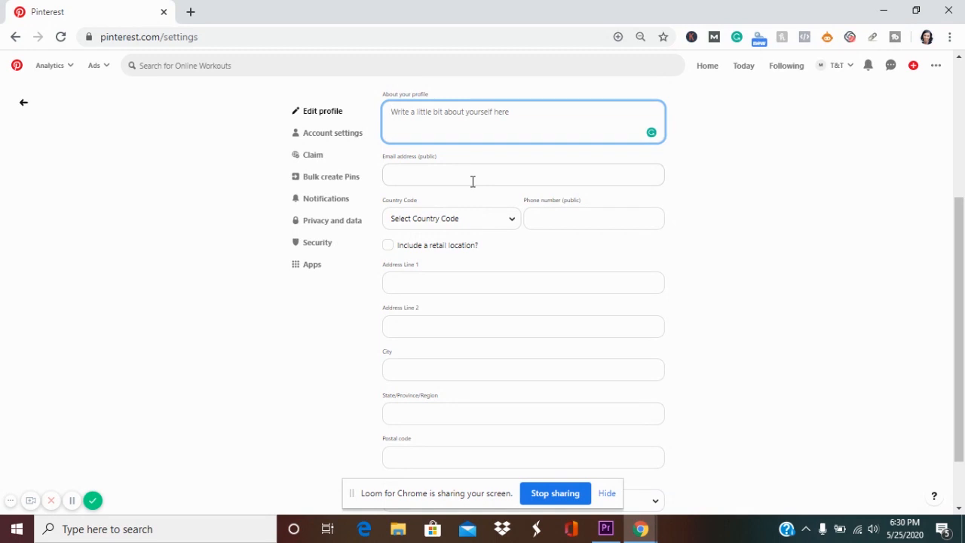
pyautogui.scroll(-2, 473, 181)
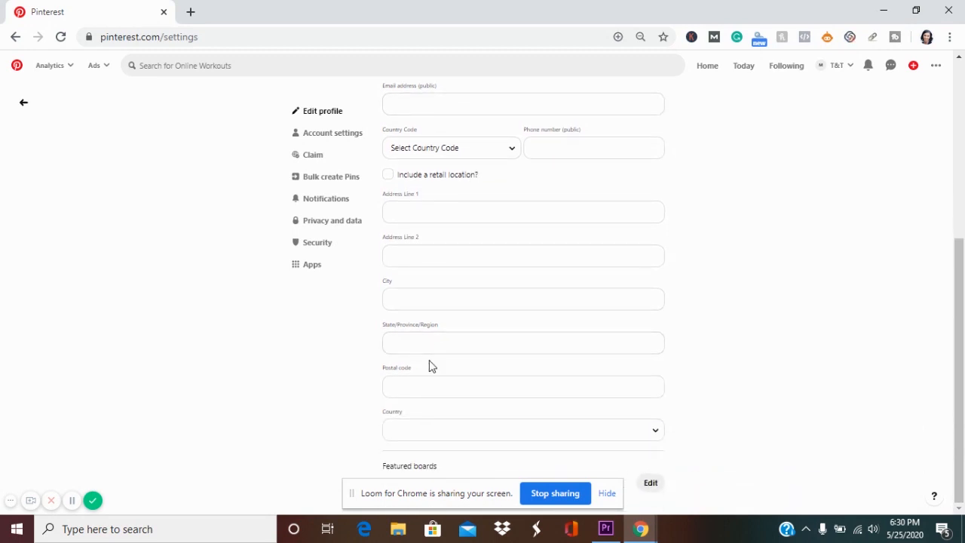
# - Examine the account settings, from the basic information through the login and messaging options to the account changes
pyautogui.scroll(2, 429, 366)
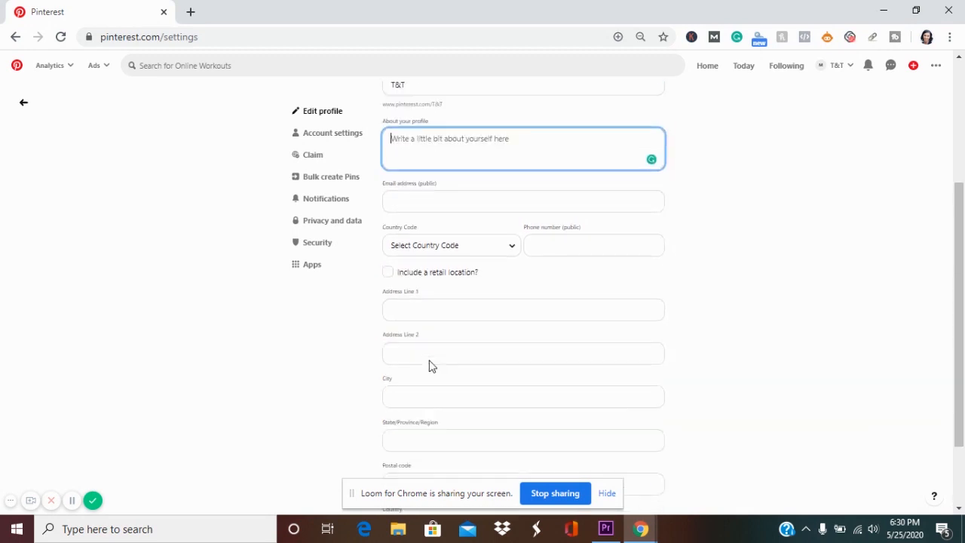
pyautogui.click(345, 144)
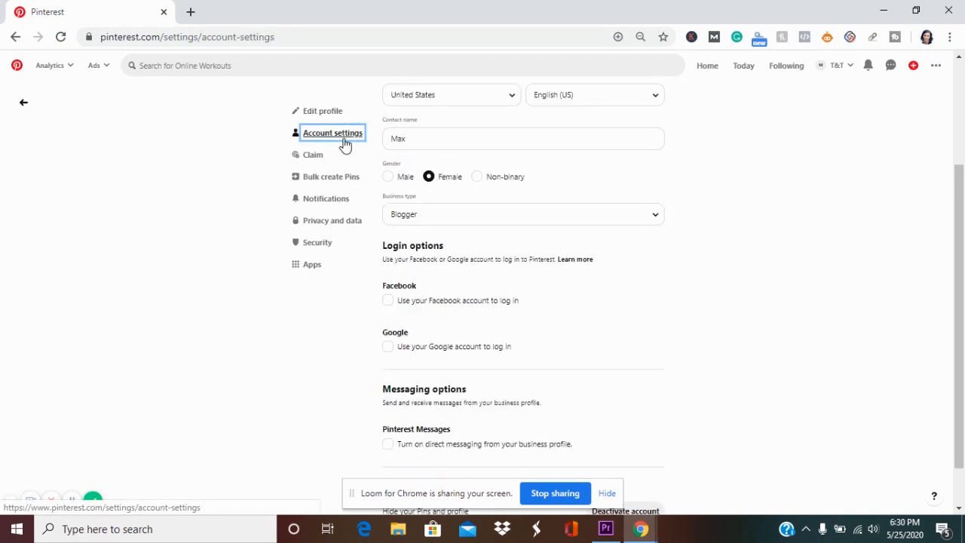
pyautogui.scroll(2, 474, 194)
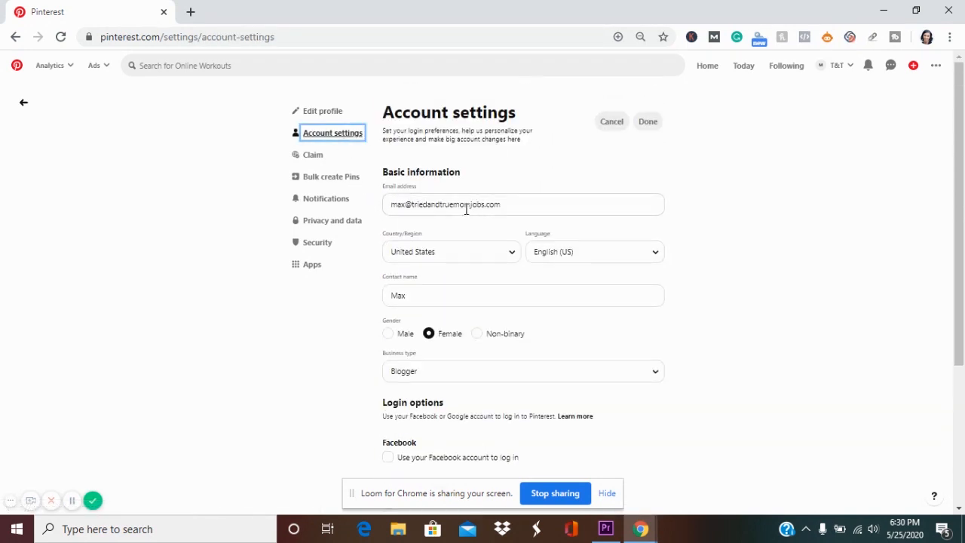
pyautogui.scroll(-1, 478, 209)
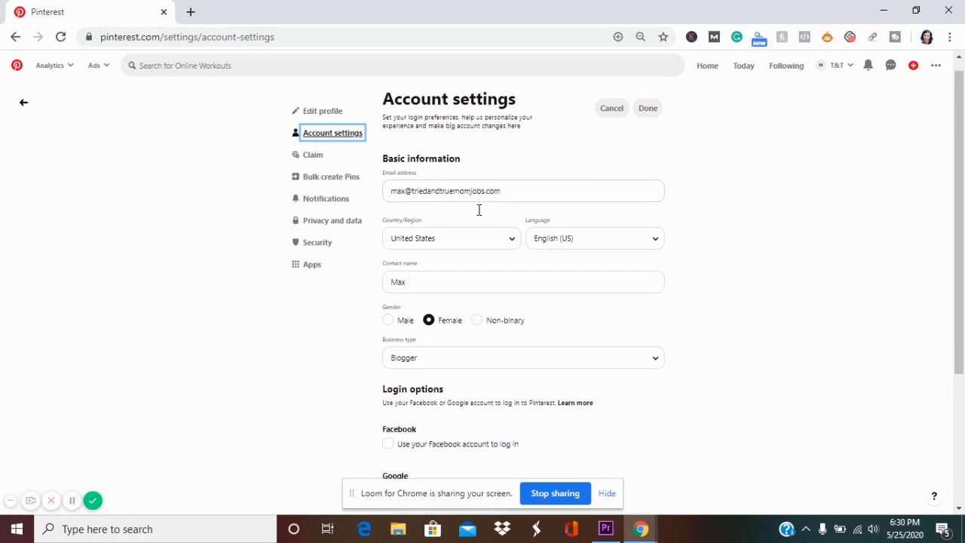
pyautogui.scroll(-1, 479, 210)
pyautogui.scroll(-1, 478, 210)
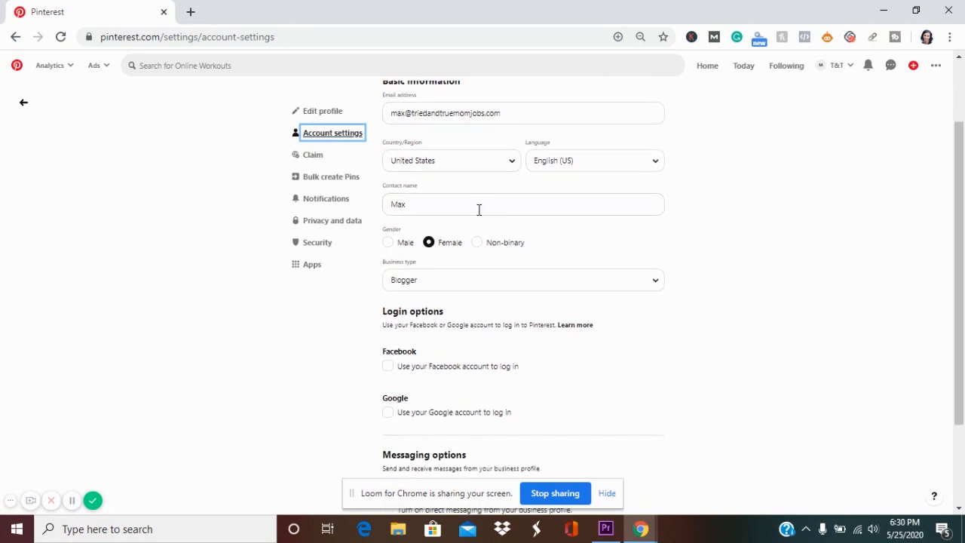
pyautogui.scroll(-1, 479, 210)
pyautogui.scroll(-2, 479, 216)
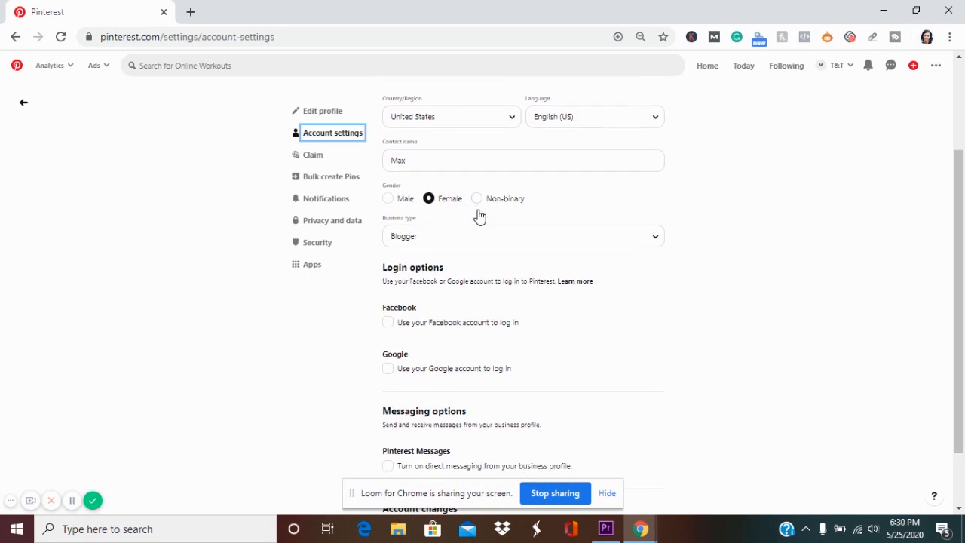
pyautogui.scroll(-1, 479, 216)
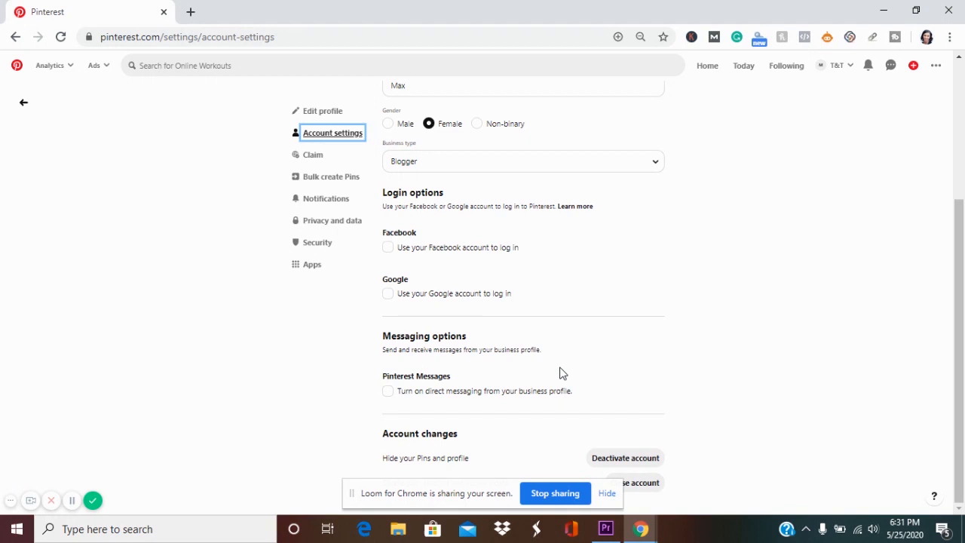
# - Review the website and other-account claiming options, followed by the notification, privacy and data, and security settings
pyautogui.click(320, 156)
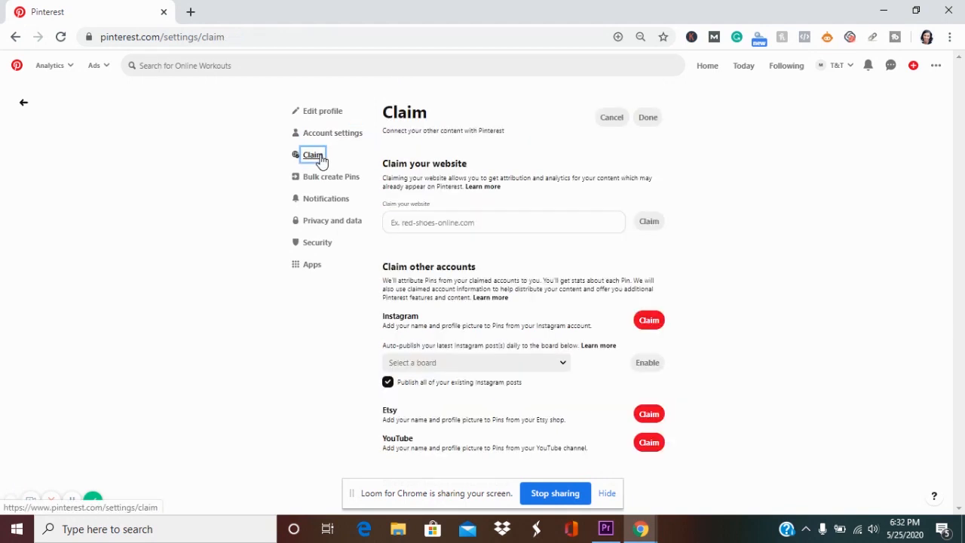
pyautogui.click(456, 226)
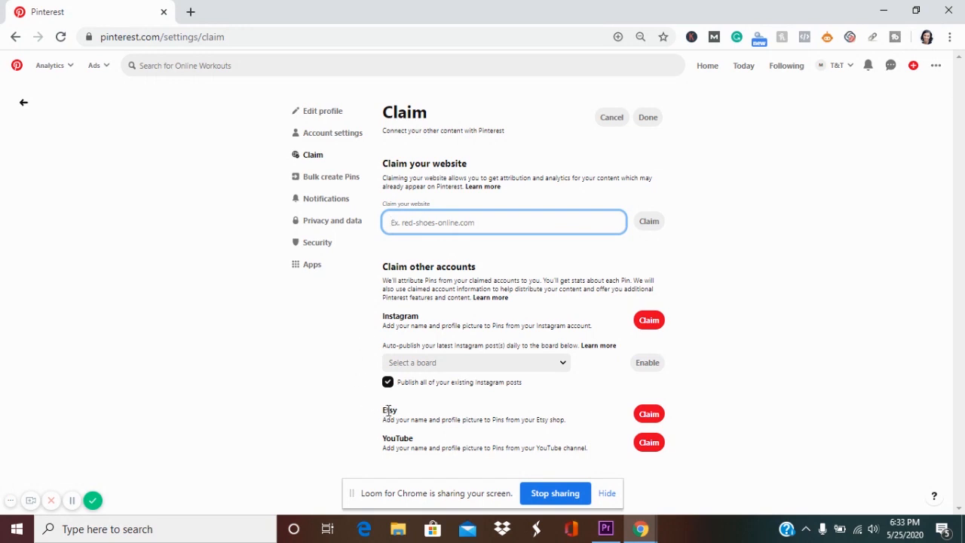
pyautogui.click(331, 202)
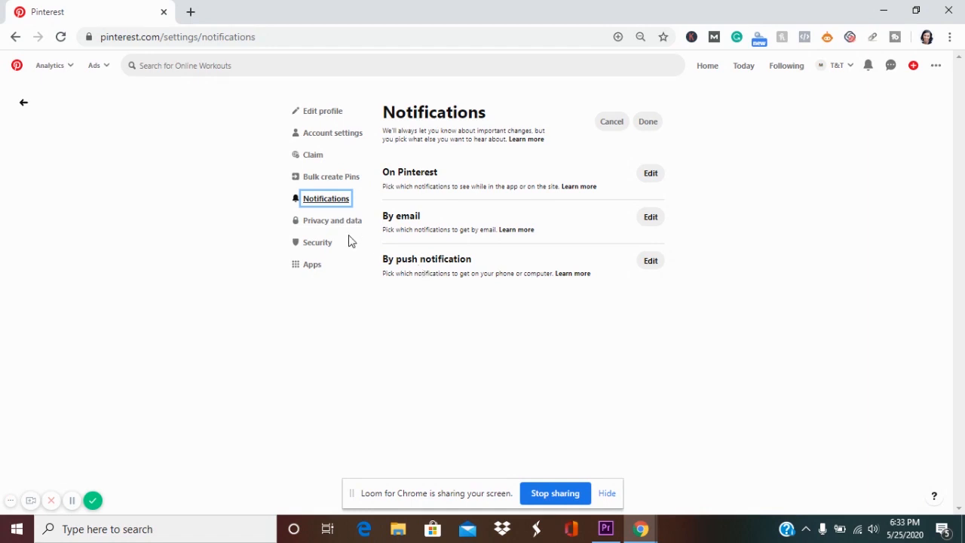
pyautogui.click(331, 226)
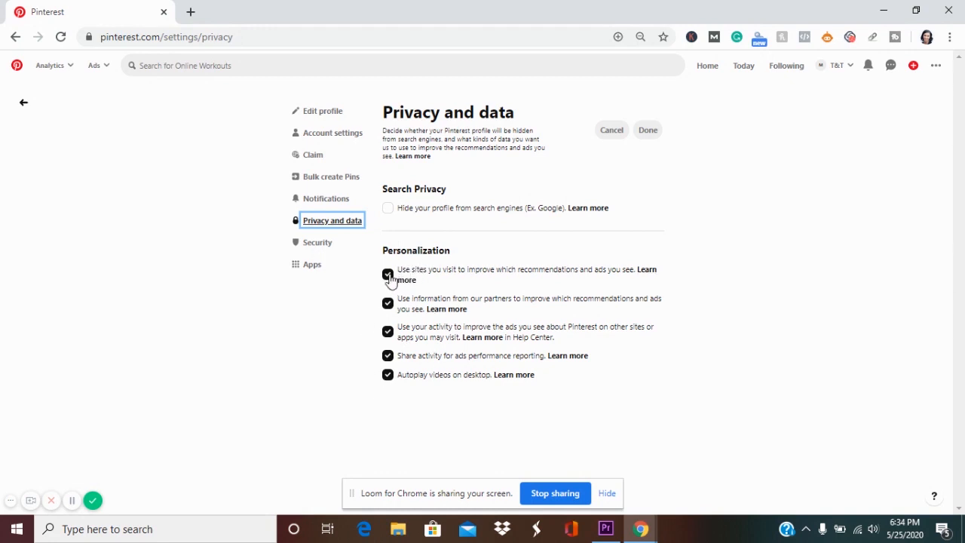
pyautogui.click(313, 253)
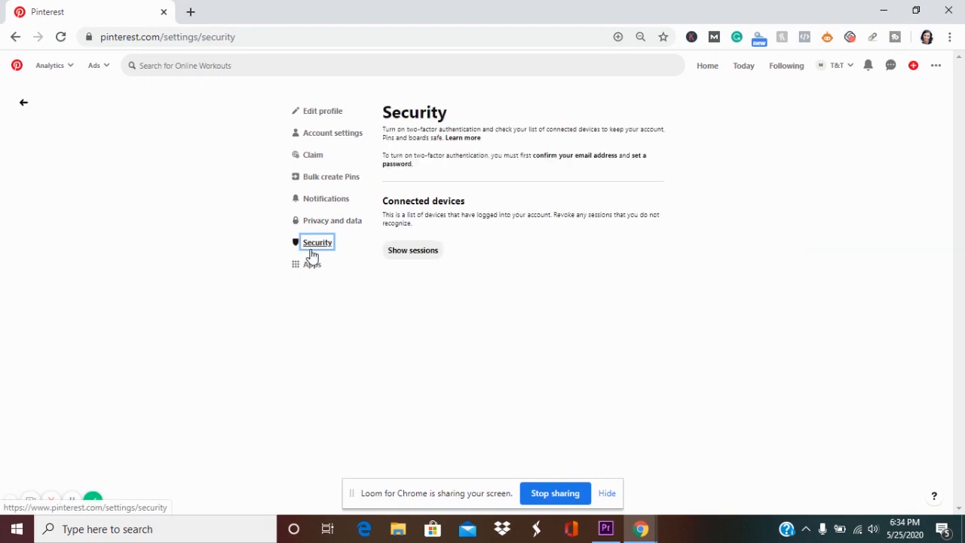